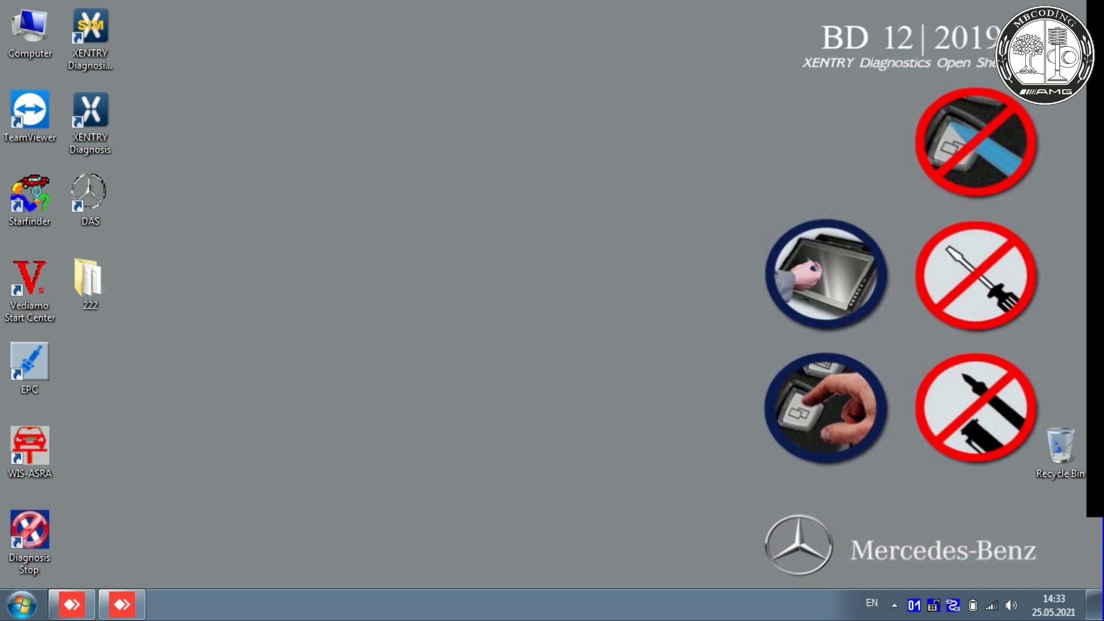
- Open toolkit.ini and examine the MinUpdateVoltageVBatt and MinUpdateVoltageVExt entries in the SoftwareUpdate section, then close the file
right_click(934, 605)
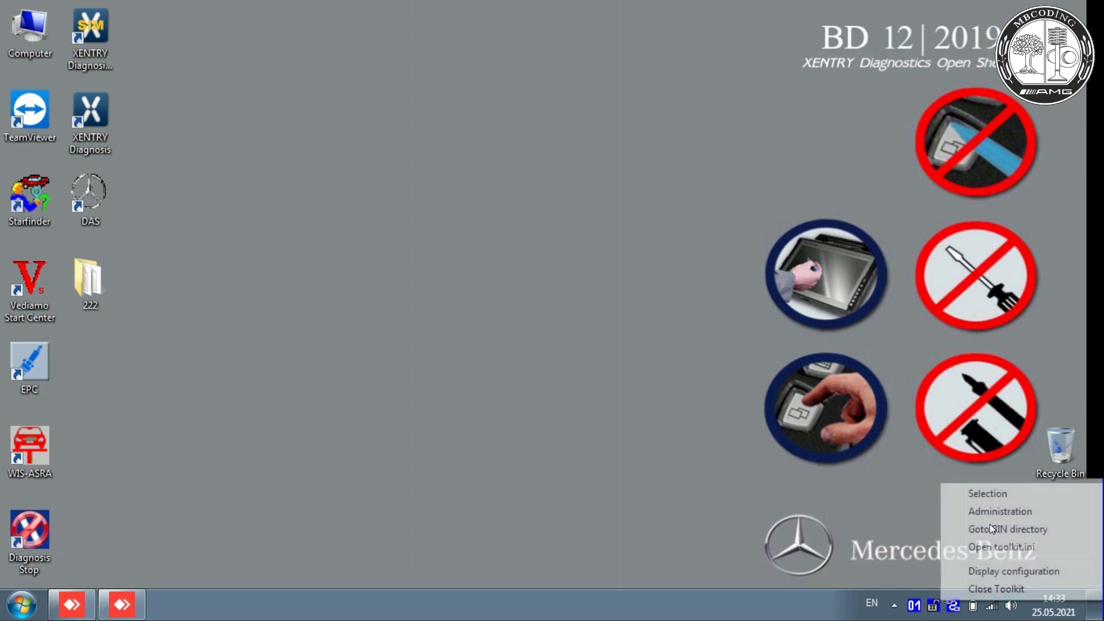
click(993, 545)
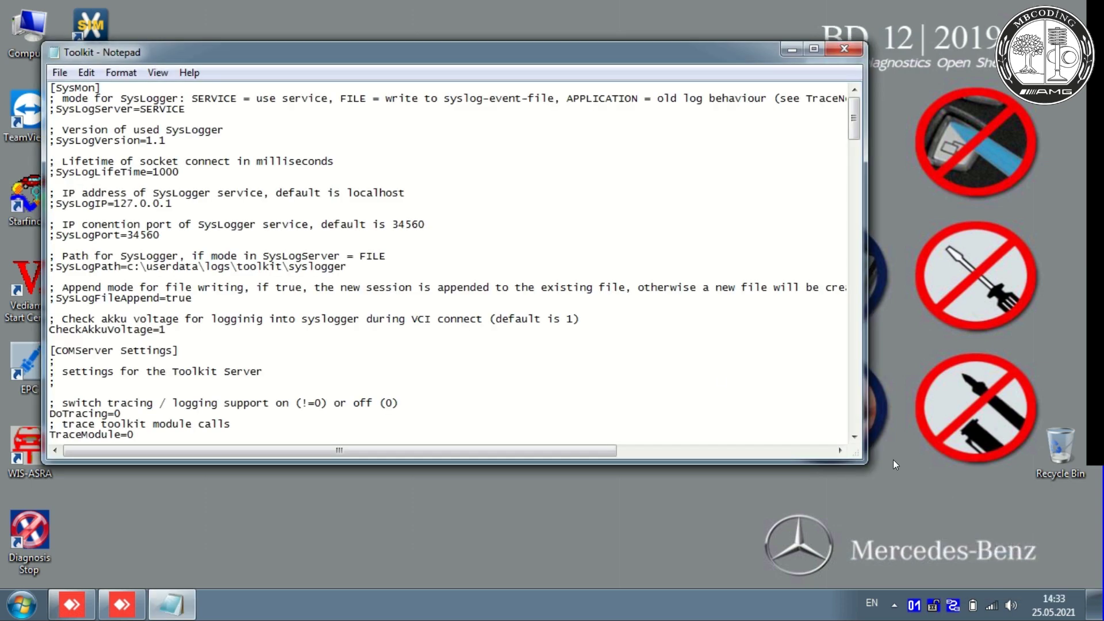
scroll(229, 253, down, 9)
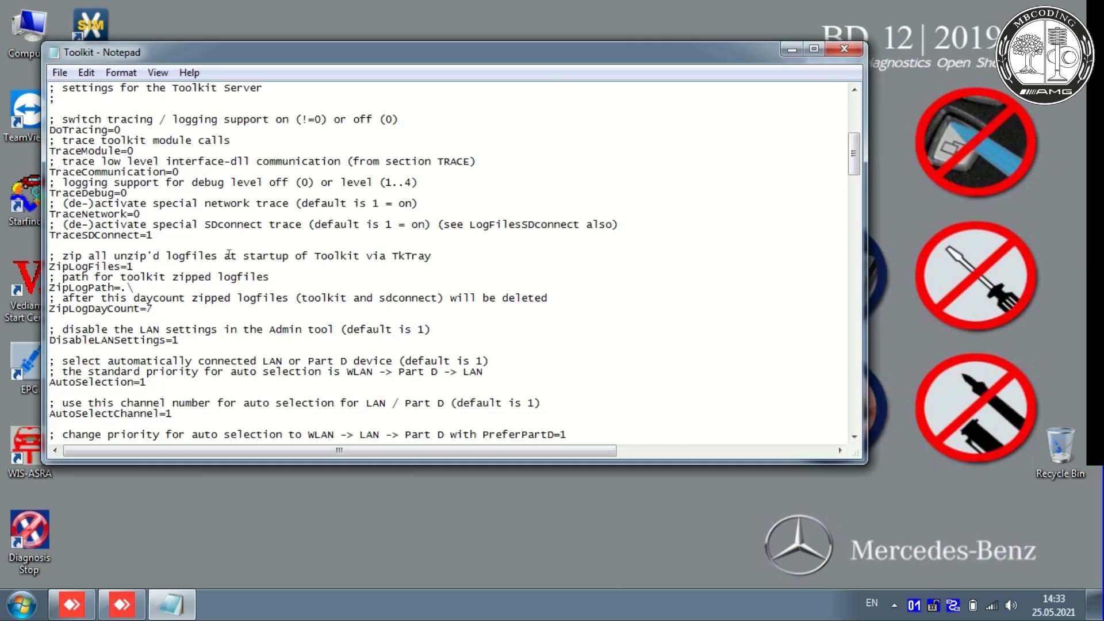
scroll(229, 254, down, 13)
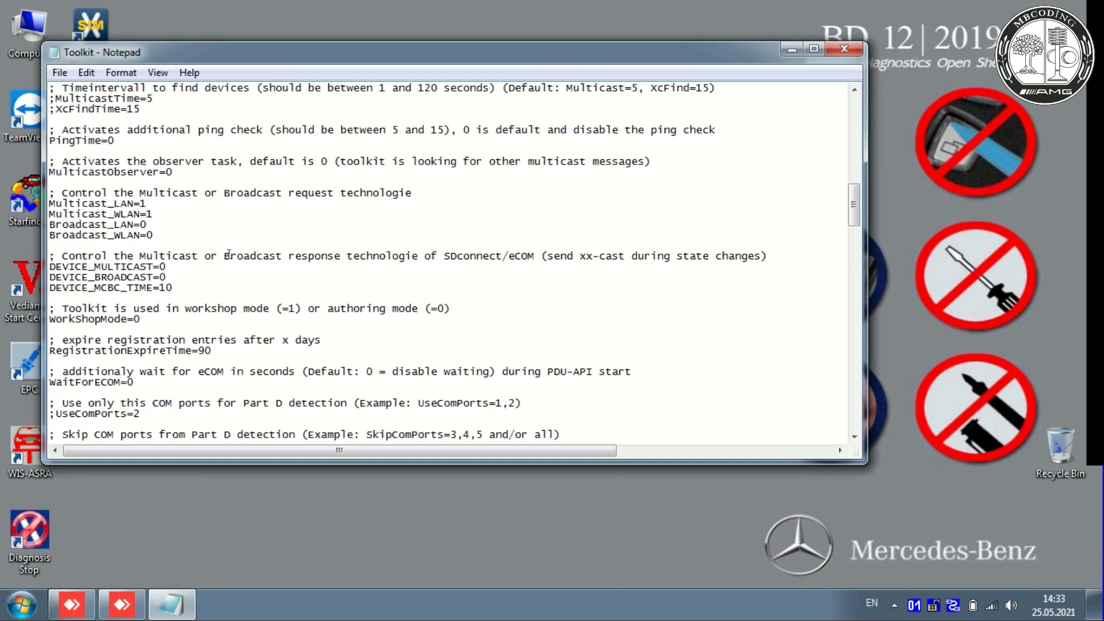
scroll(229, 254, down, 20)
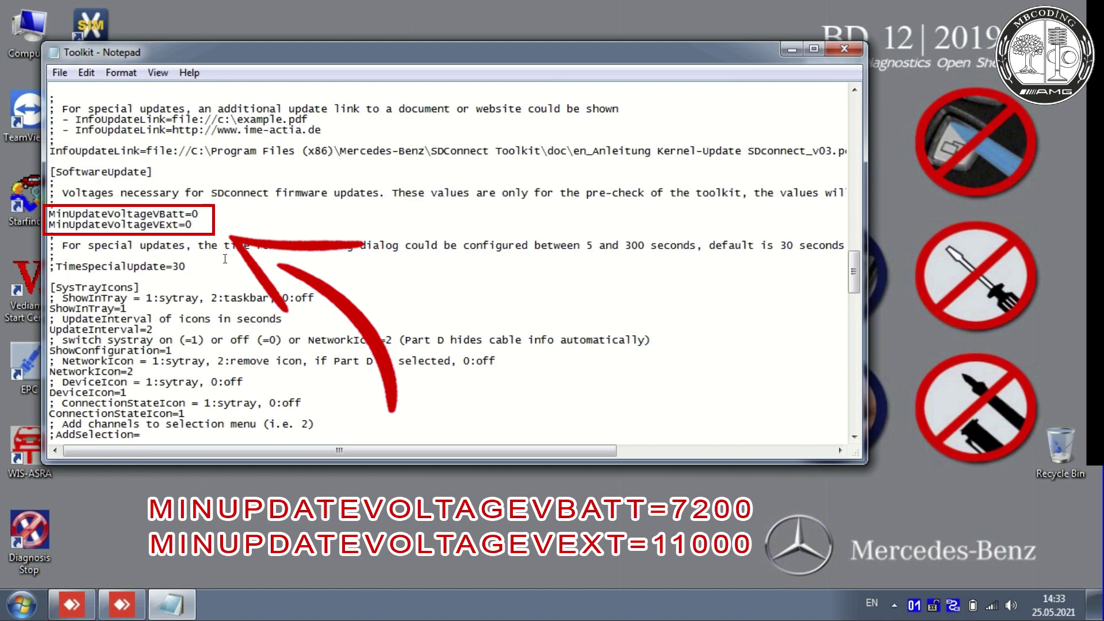
click(831, 51)
- Open the SDconnect equipment selection and check the status of the listed units
right_click(932, 606)
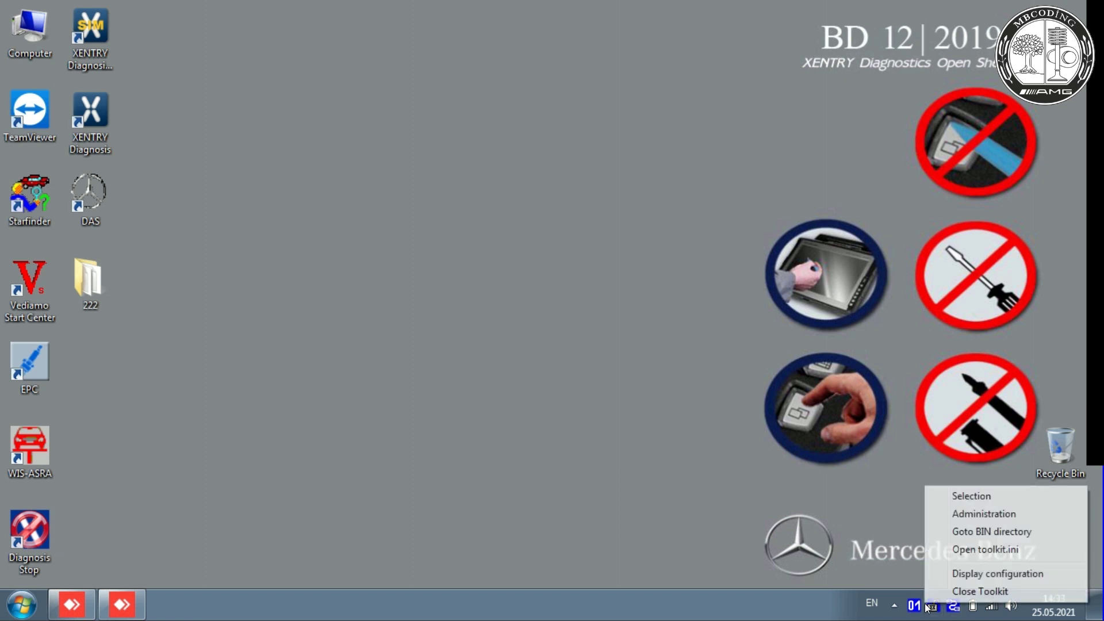
click(986, 498)
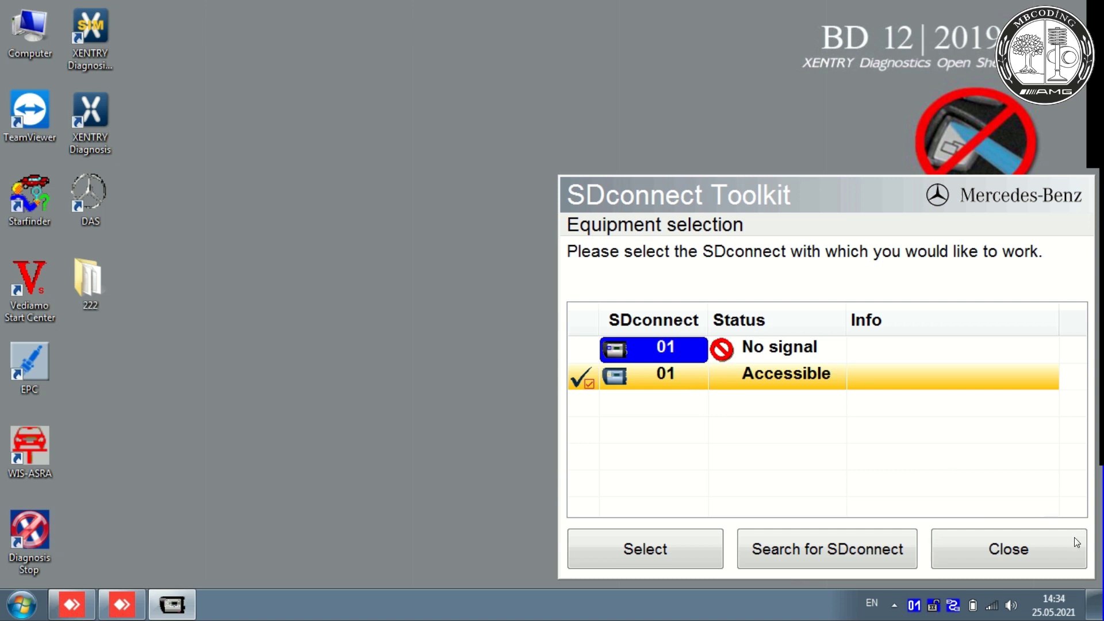
click(894, 605)
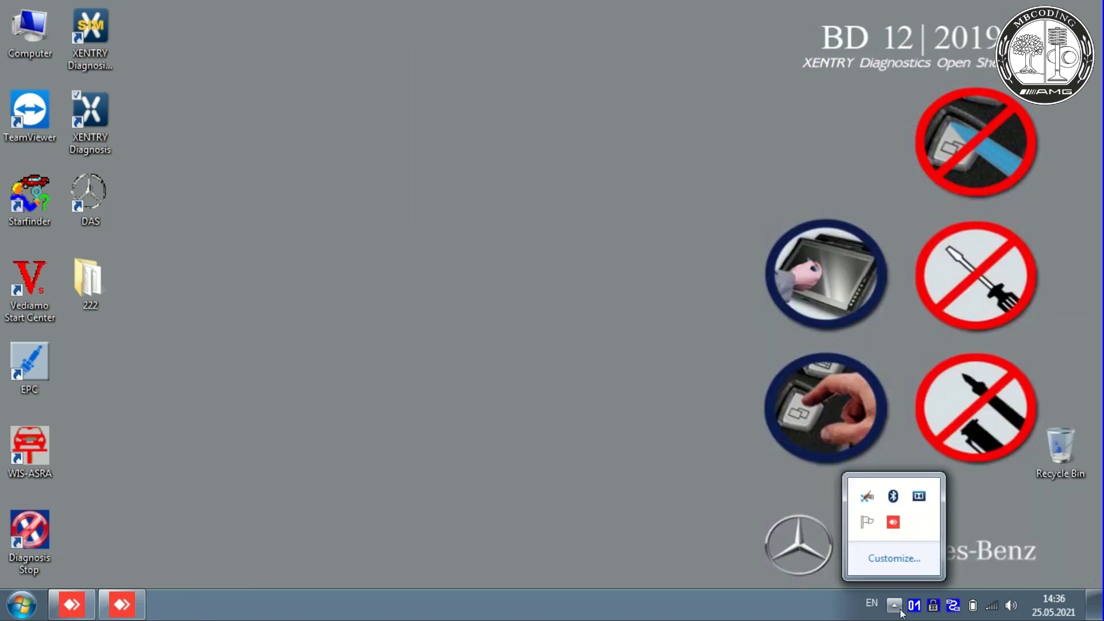
- Try to install the software update file 02_CSD_2_11.zip on SDconnect 01 through the toolkit's Administration
right_click(916, 605)
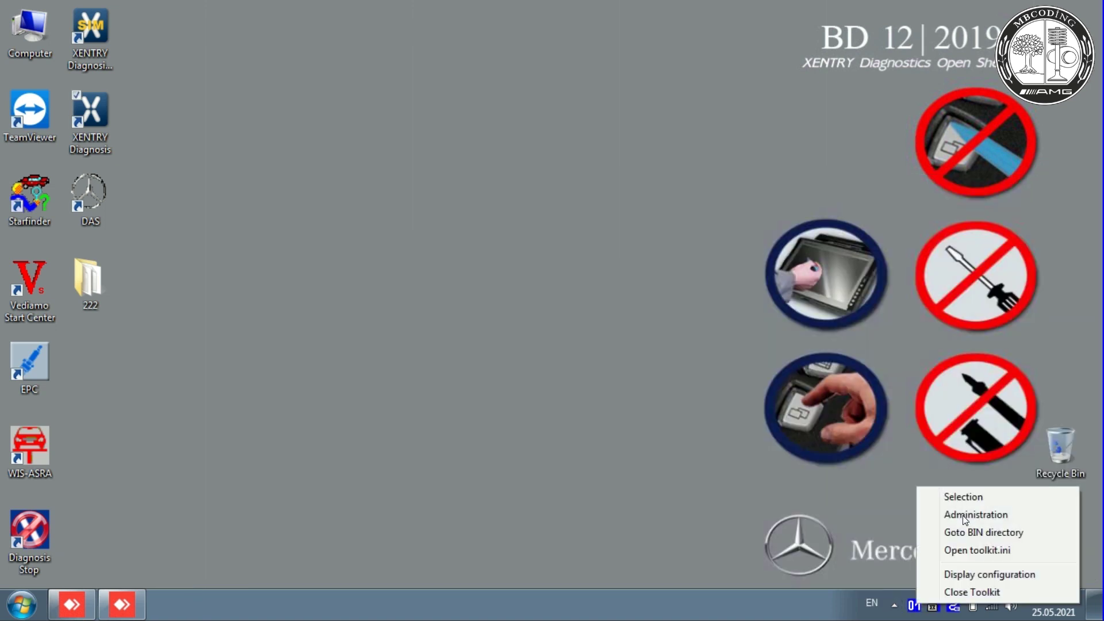
click(965, 516)
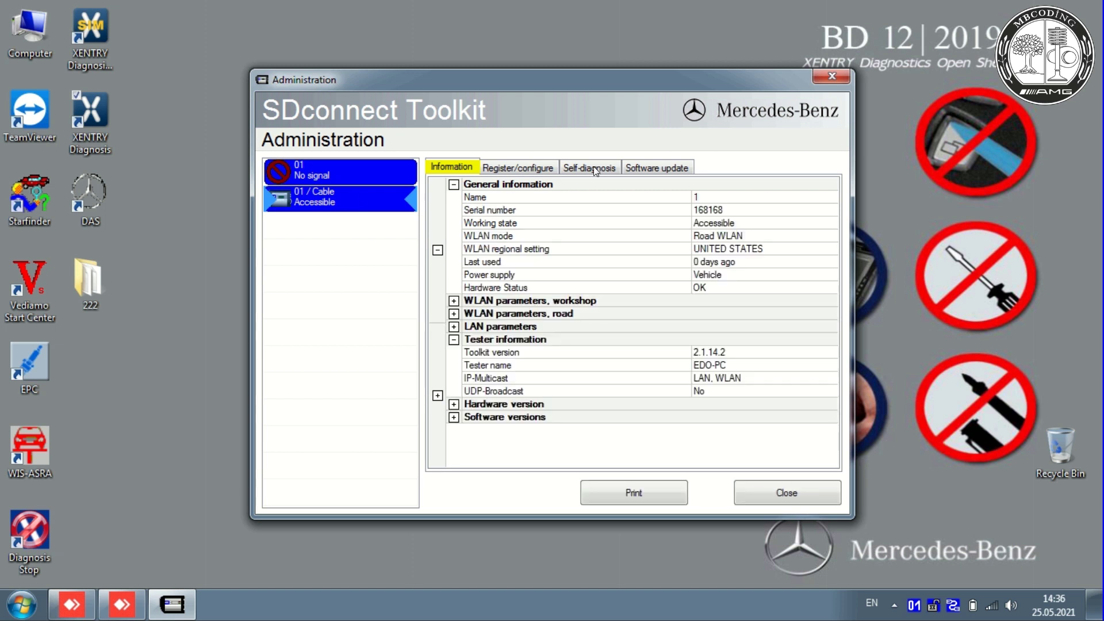
click(638, 167)
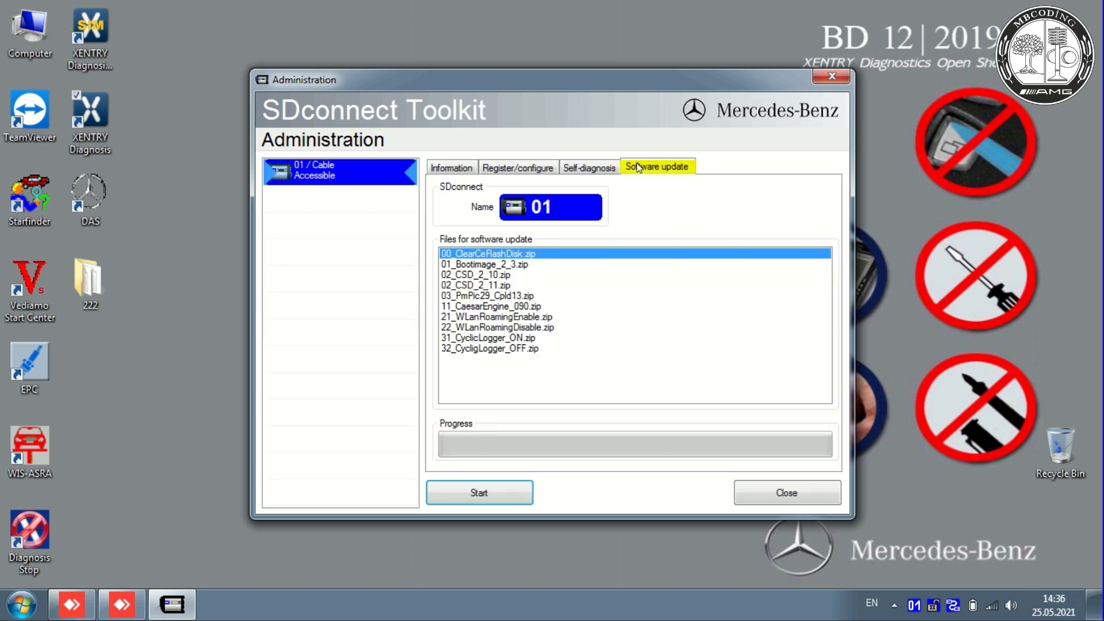
click(497, 286)
click(508, 494)
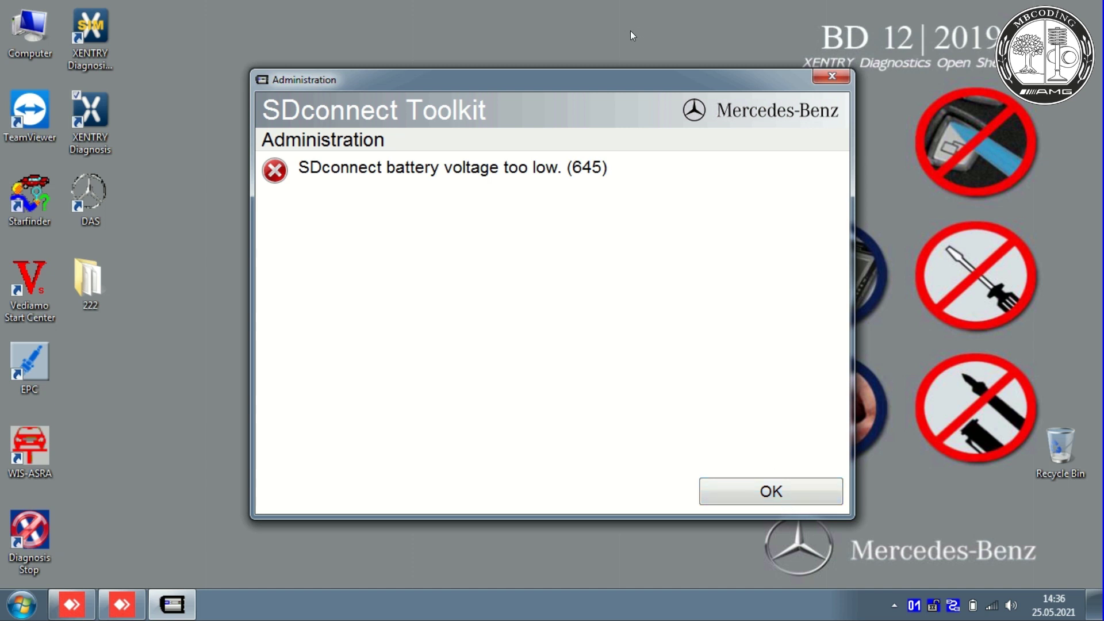
click(771, 492)
- Reopen the toolkit's Administration and install the update file 02_CSD_2_11.zip on the cable-connected SDconnect 01
right_click(933, 605)
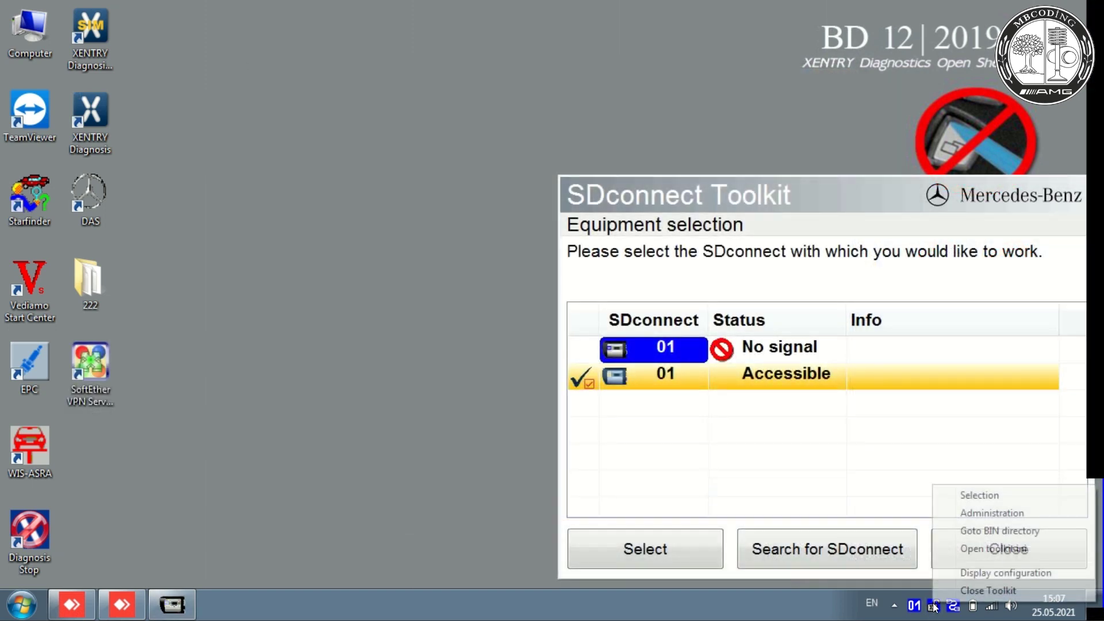
click(978, 516)
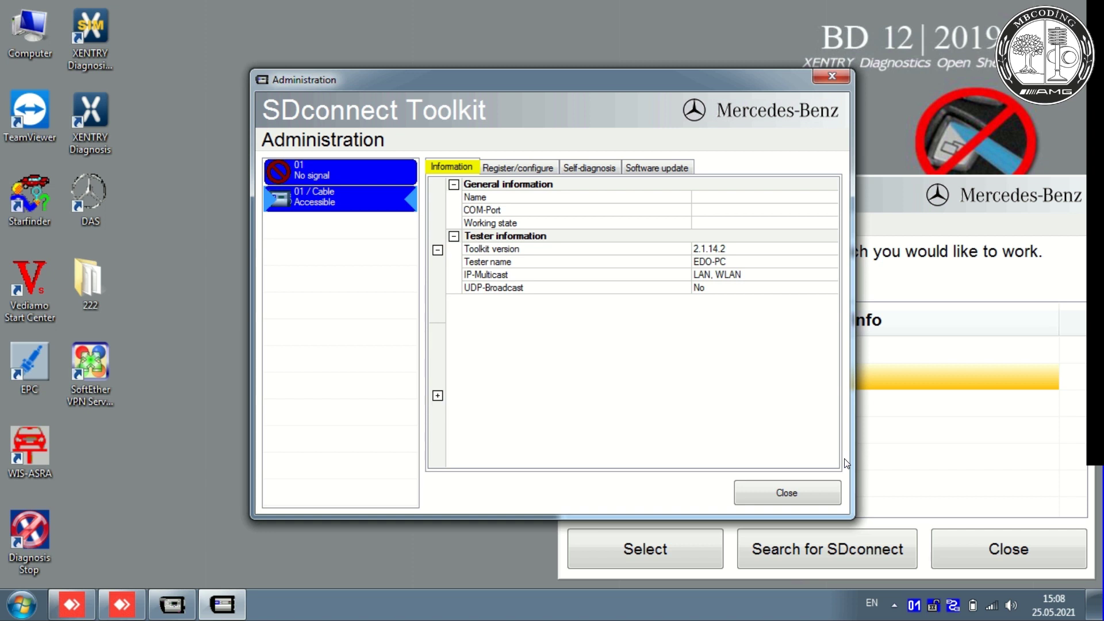
click(350, 196)
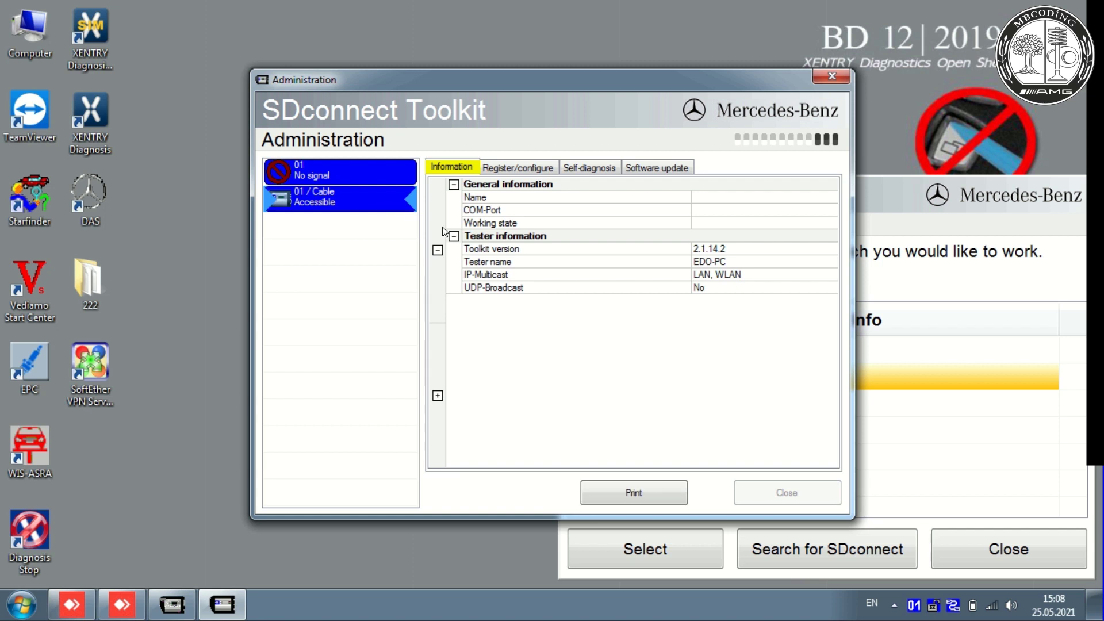
click(657, 168)
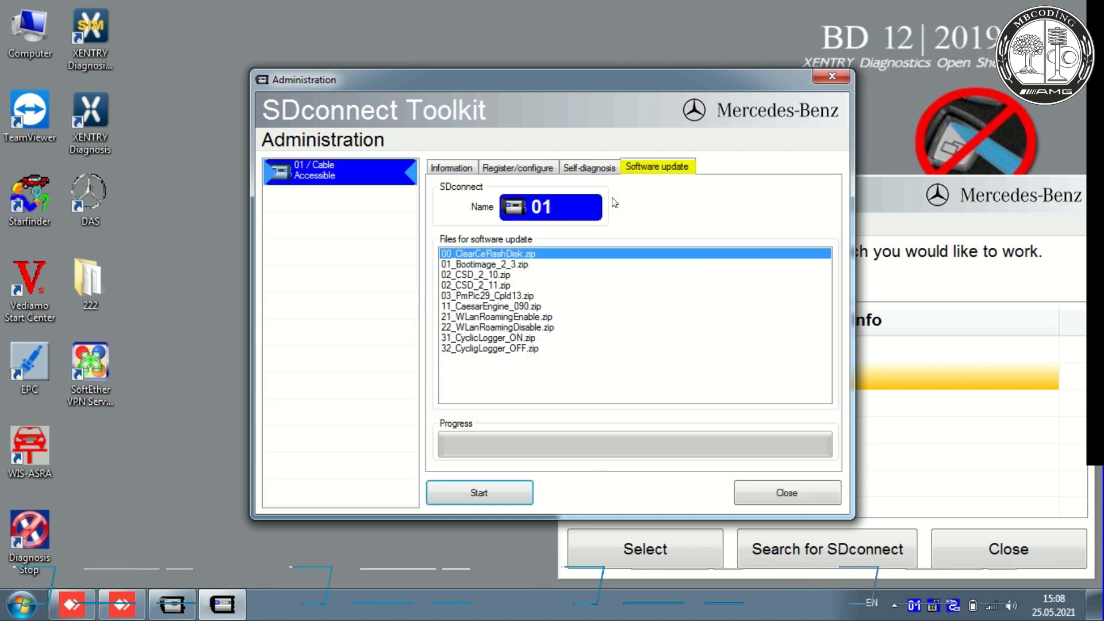
click(495, 285)
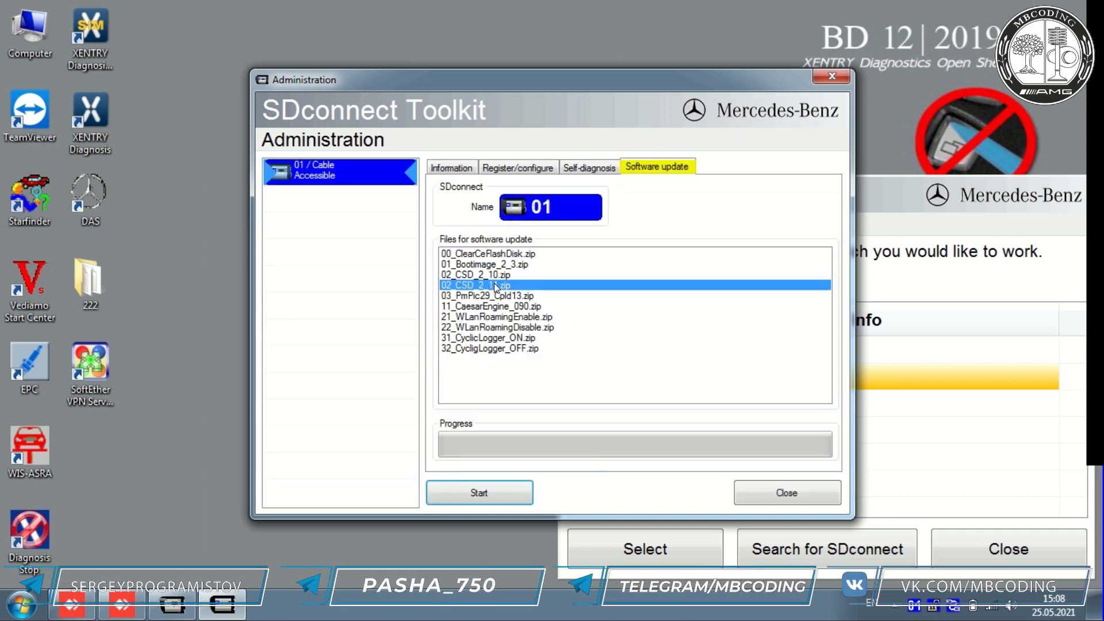
click(497, 488)
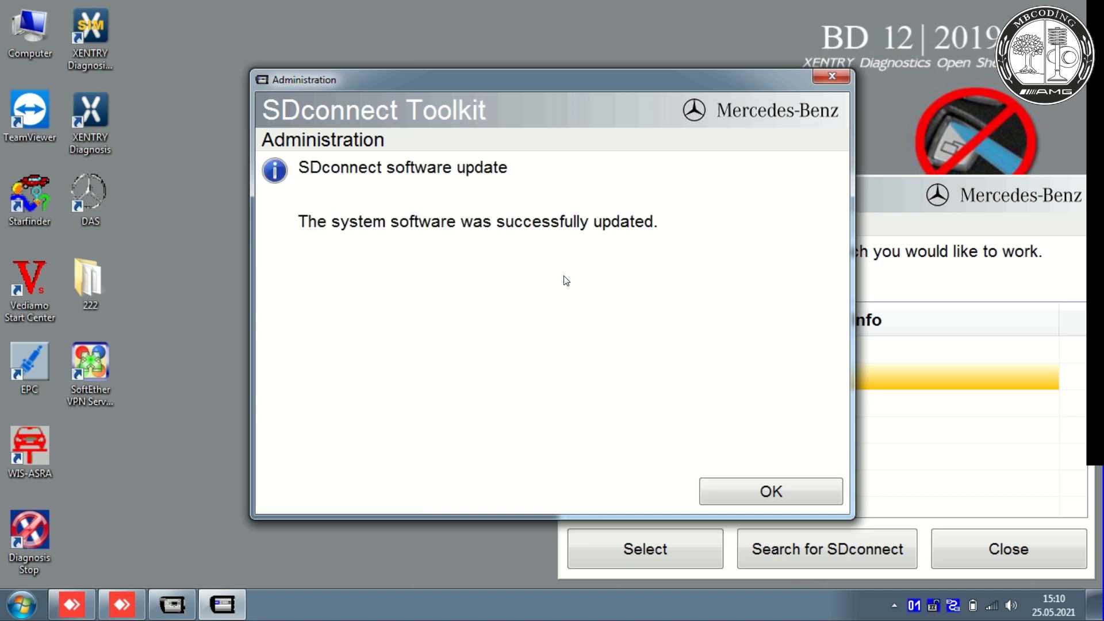
click(745, 488)
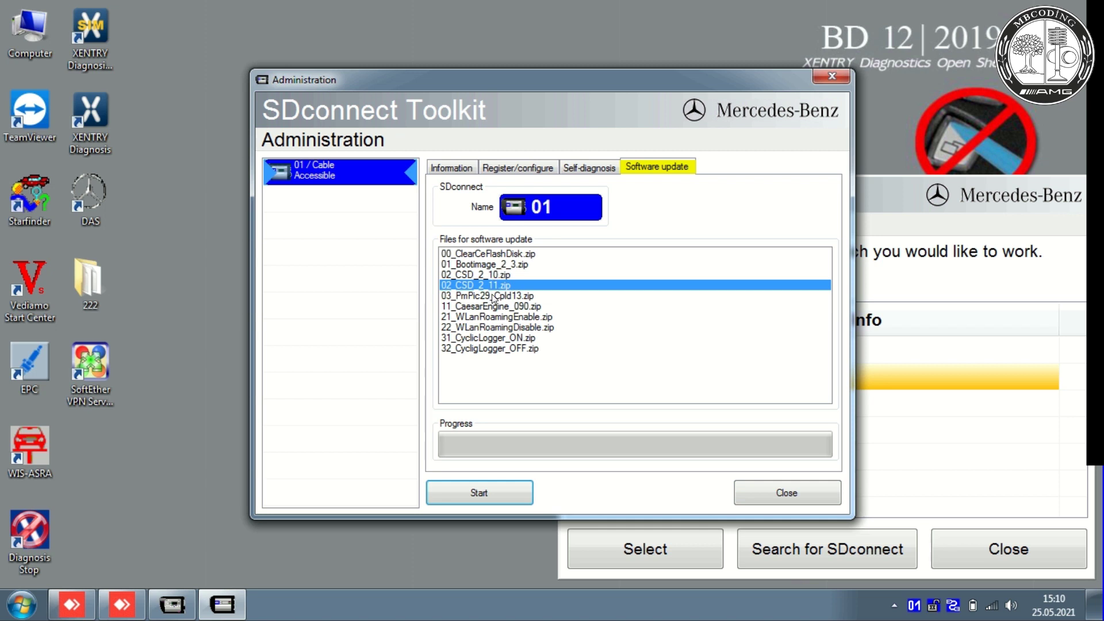
key(Return)
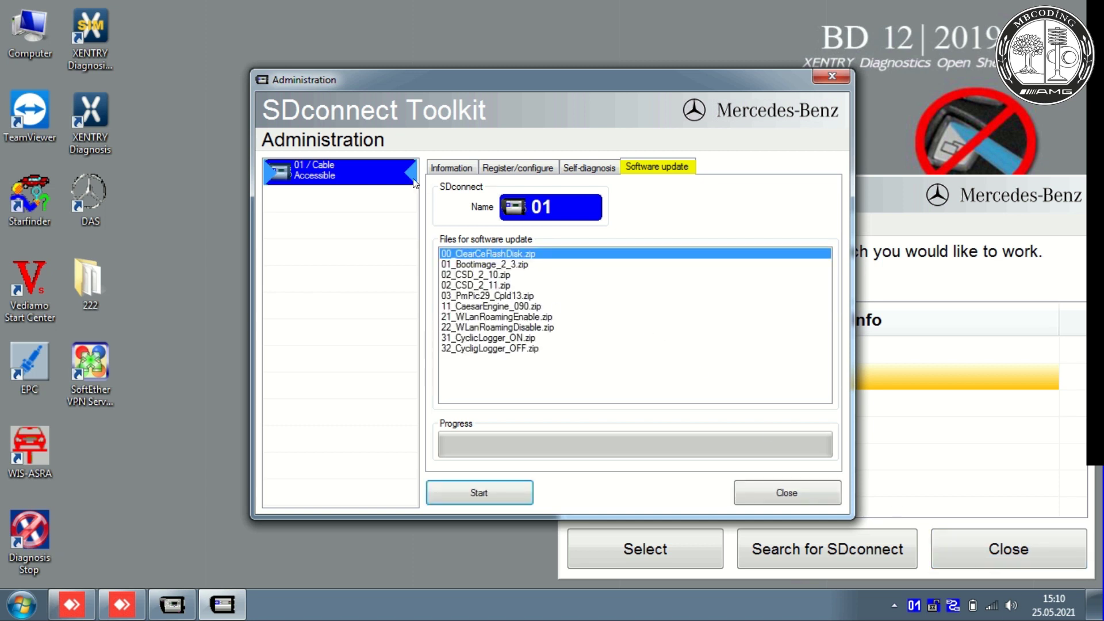
- Install the software update file 01_Bootimage_2_3.zip on SDconnect 01
click(494, 265)
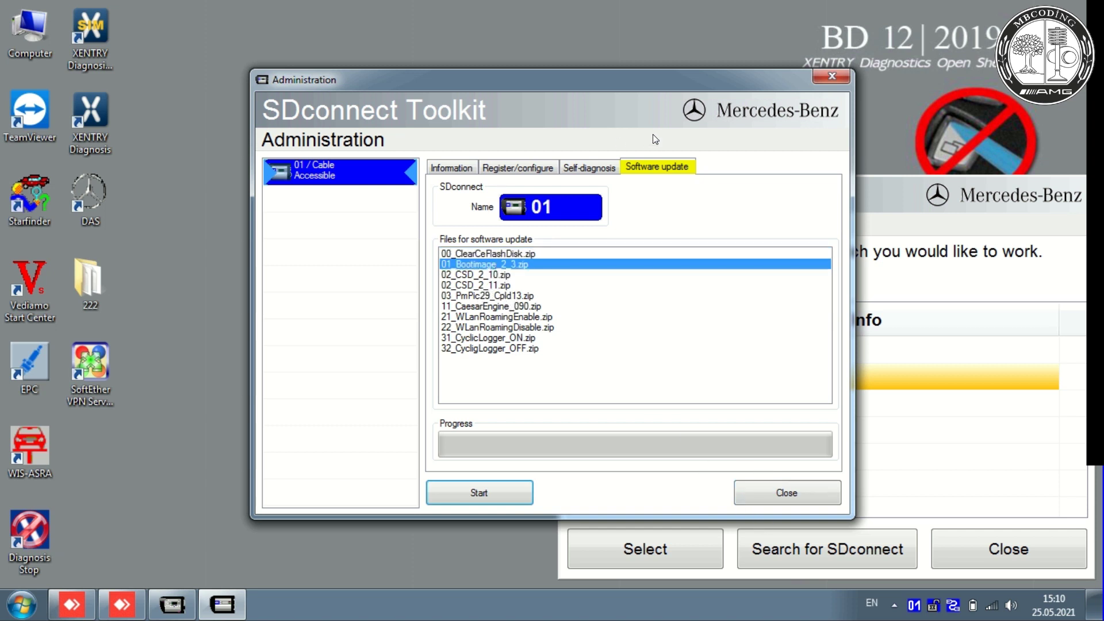
click(472, 495)
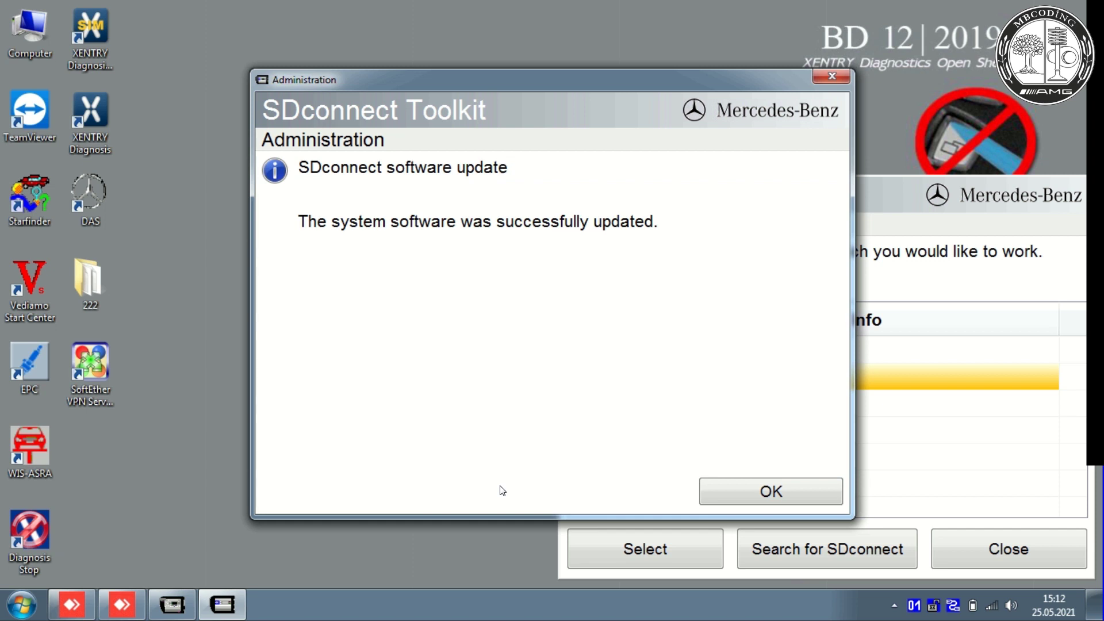
click(792, 490)
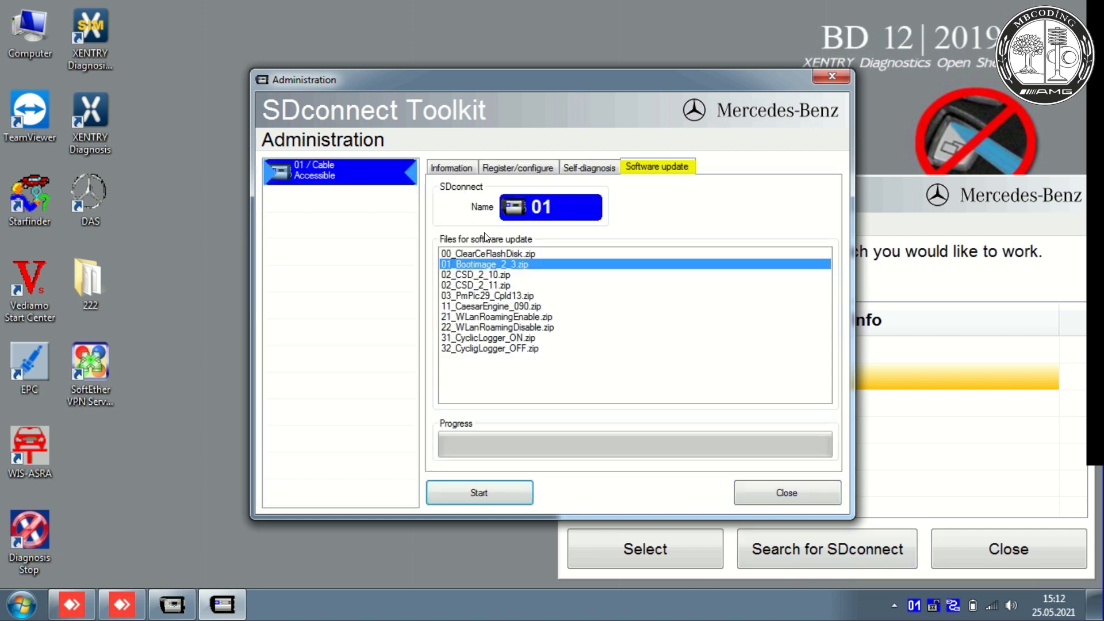
- Install the software update file 03_PmPic29_Cpld13.zip on SDconnect 01
click(512, 295)
click(501, 493)
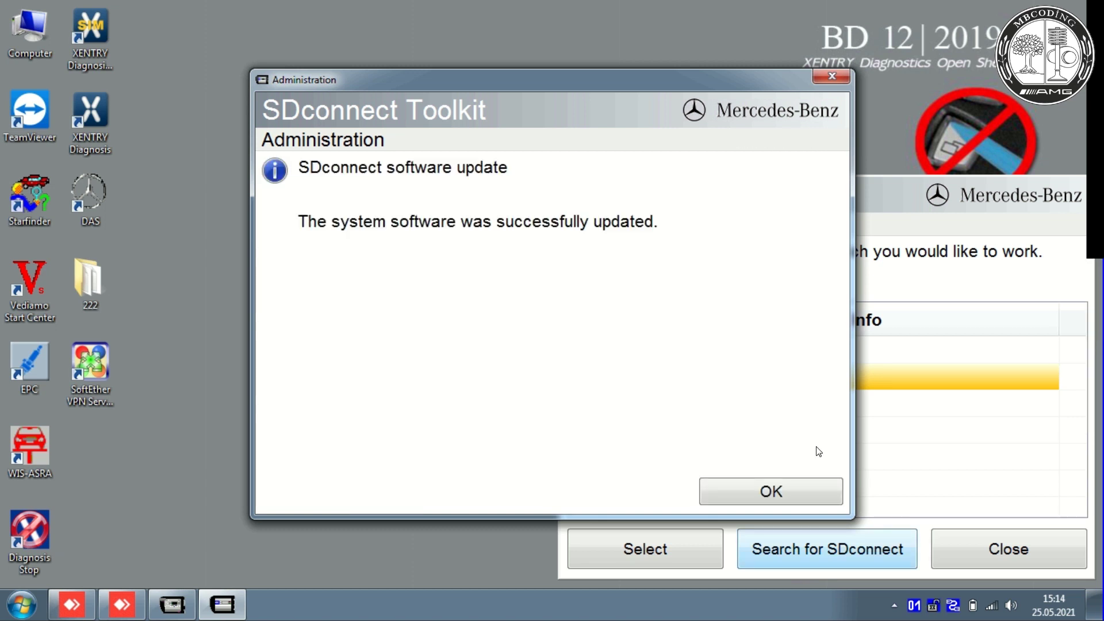
click(777, 489)
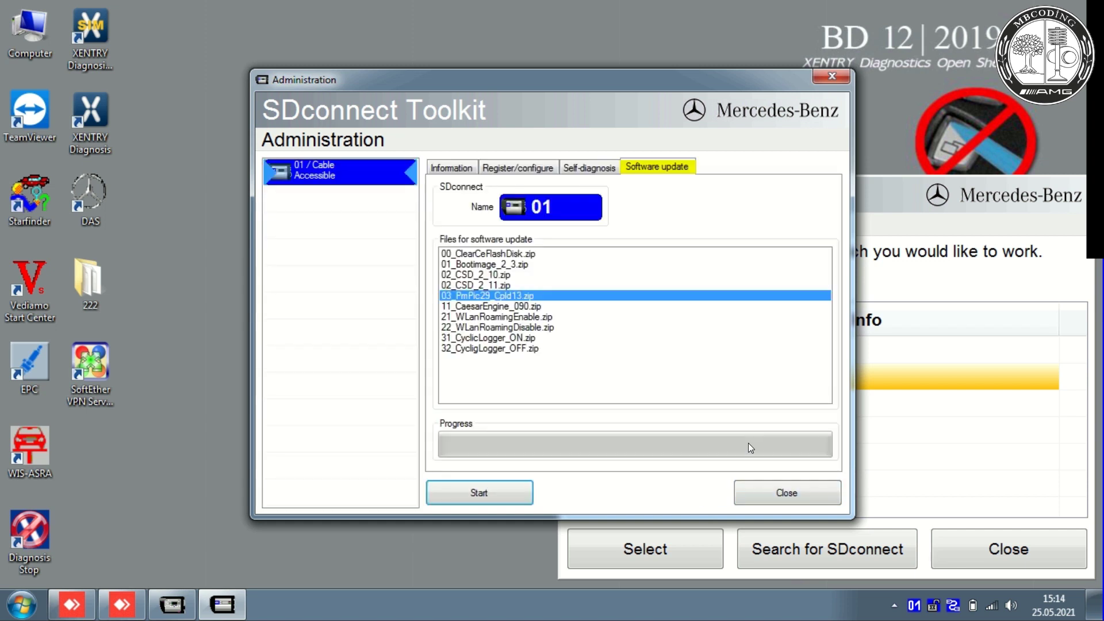
- Install the software update file 11_CaesarEngine_090.zip on SDconnect 01 and close the equipment selection window
click(472, 306)
click(496, 496)
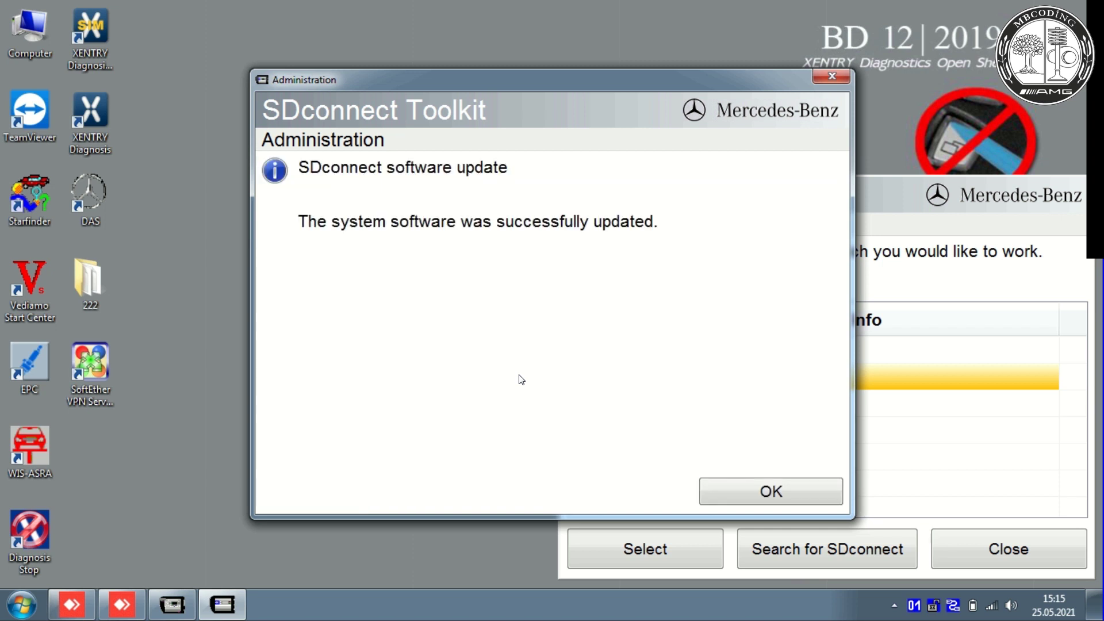
click(751, 492)
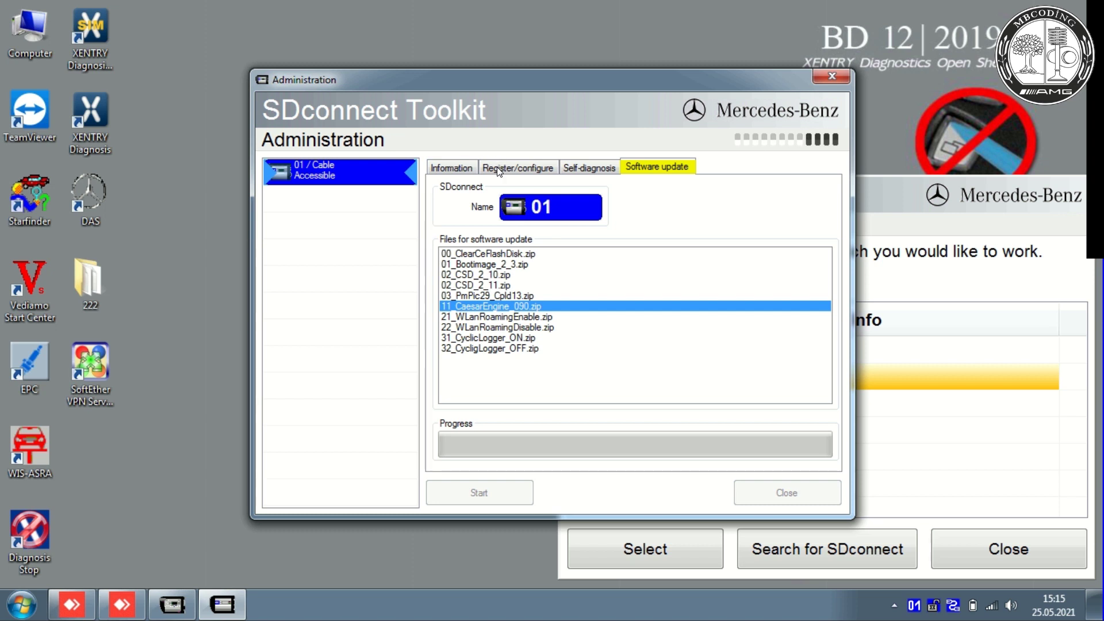
click(1013, 562)
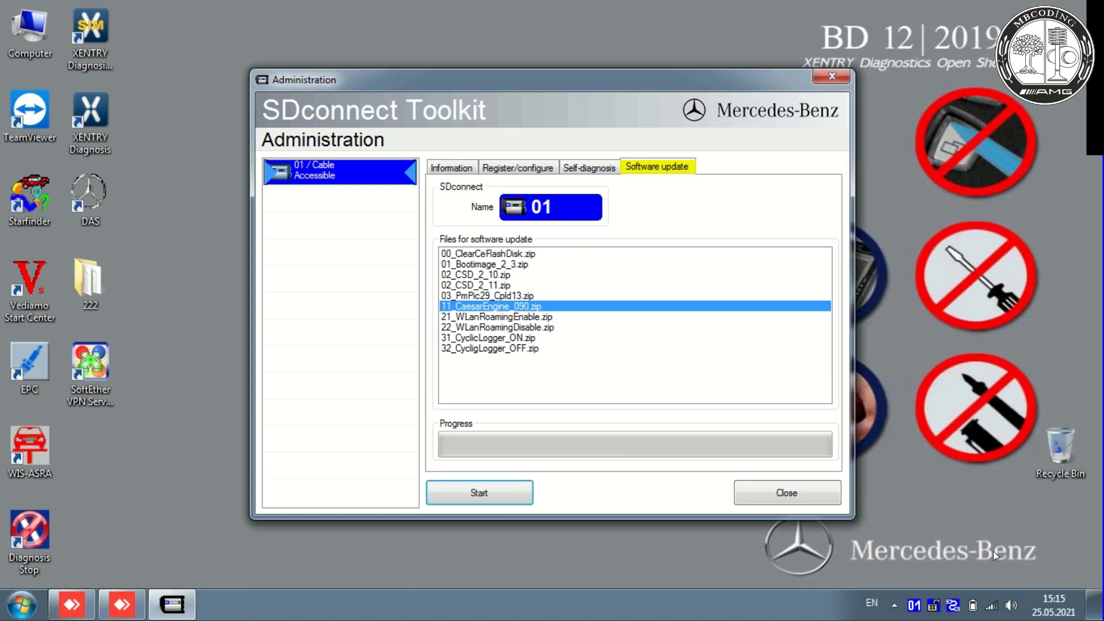
- Establish the delivery condition on SDconnect 01, view its general information and close the Administration window
click(531, 168)
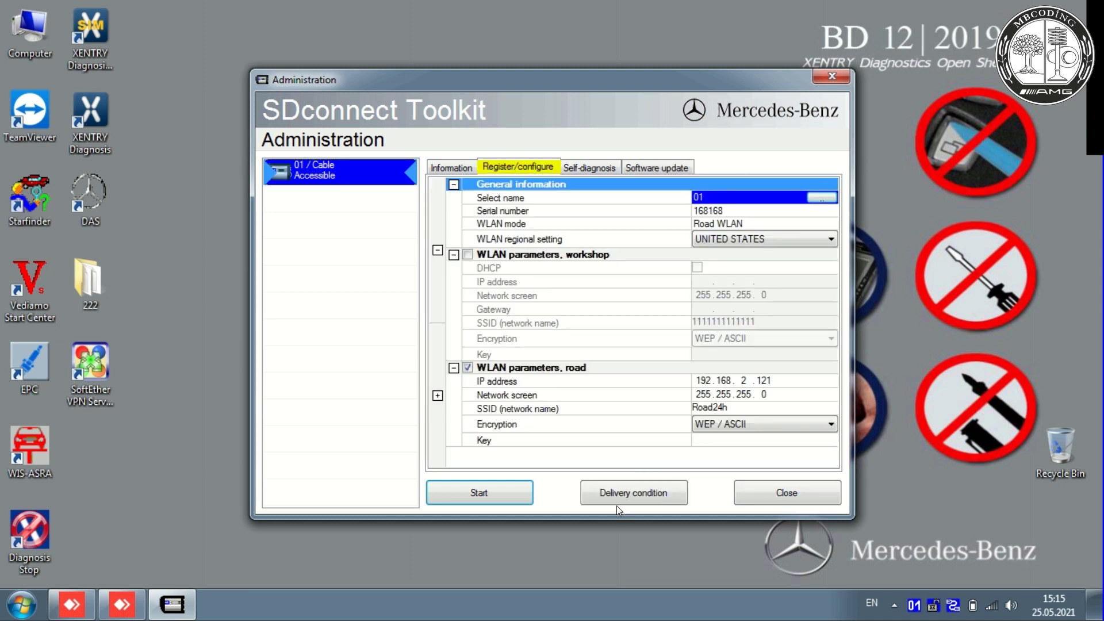
click(632, 493)
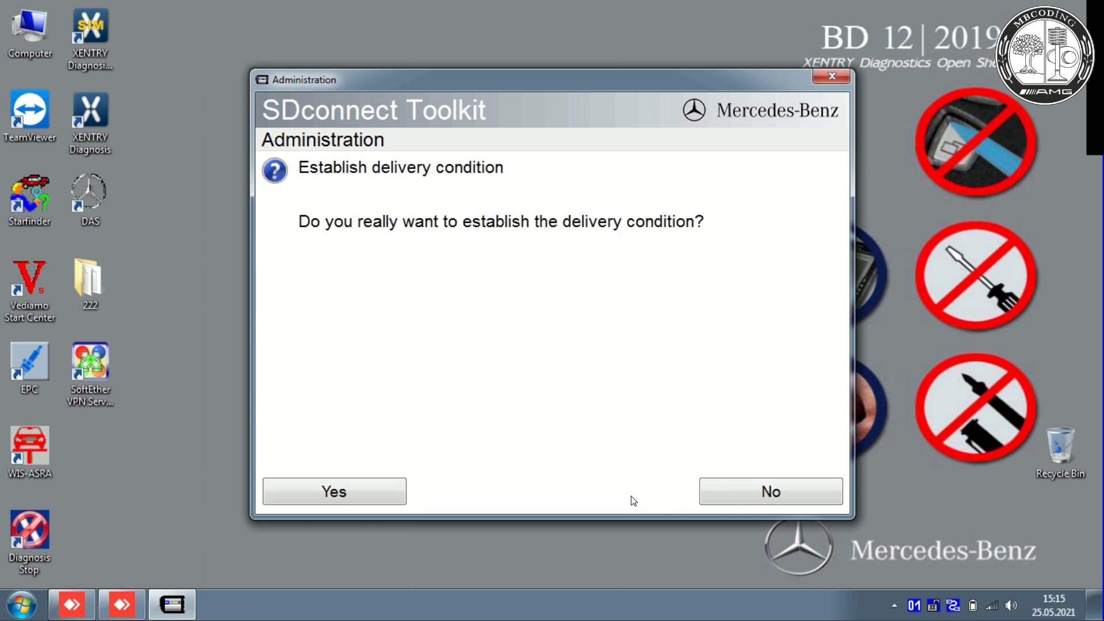
click(371, 491)
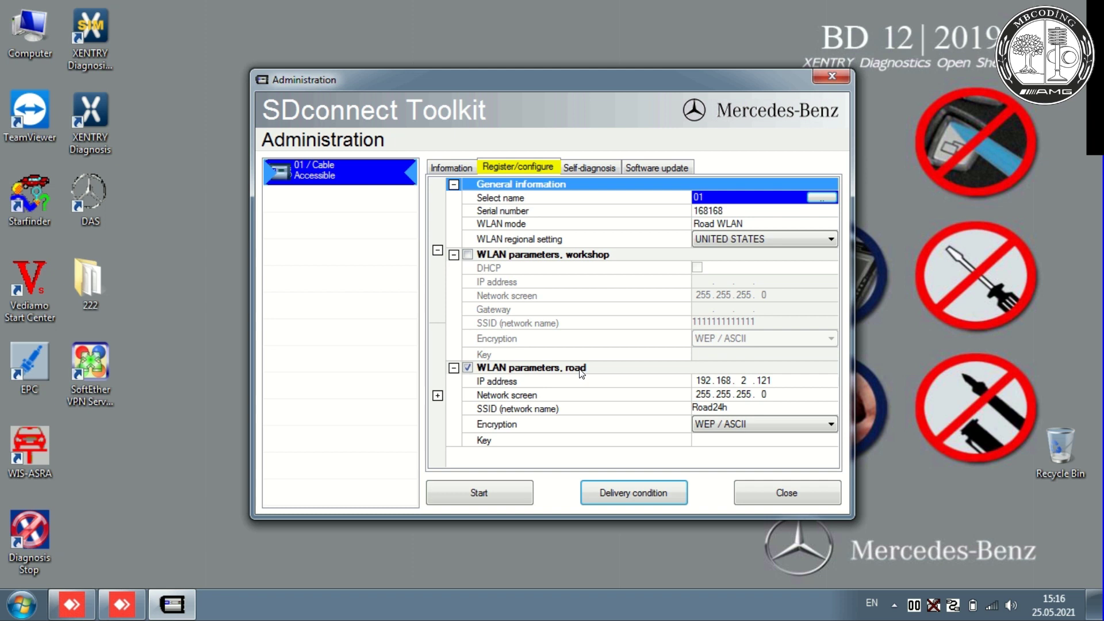
click(445, 168)
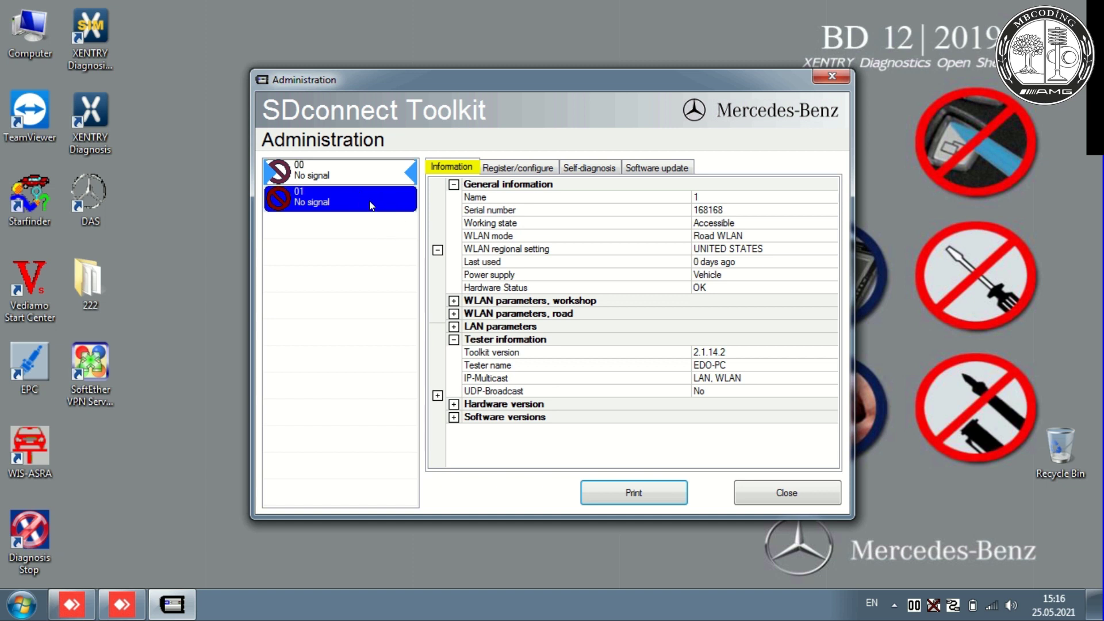
click(797, 493)
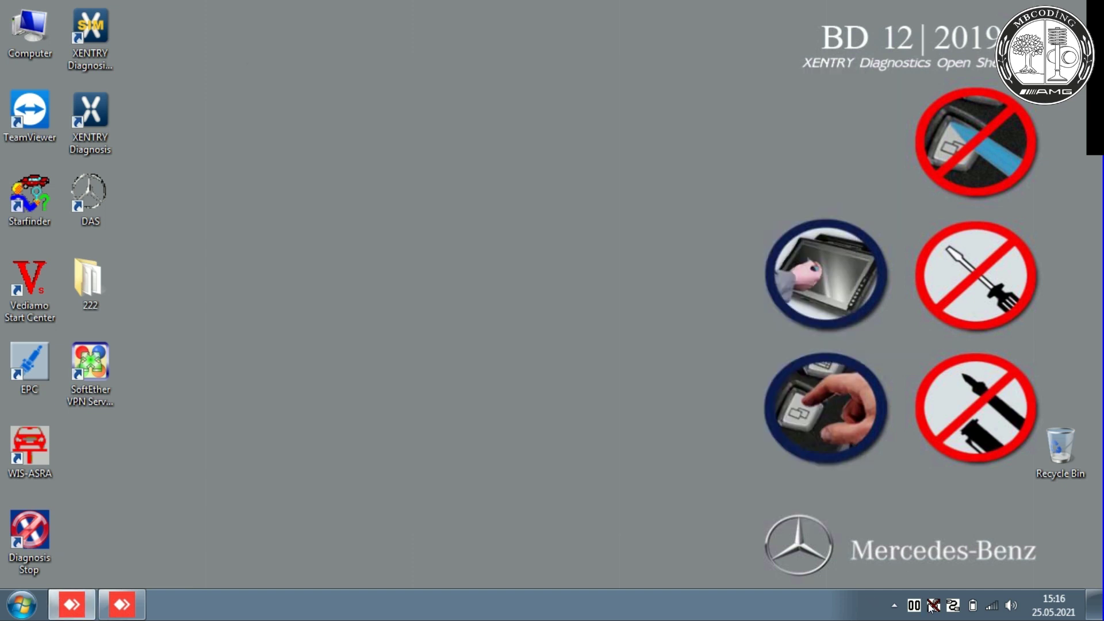
- Open the SDconnect Toolkit's equipment selection and Administration windows and select the 00 / Cable device
right_click(934, 605)
click(962, 499)
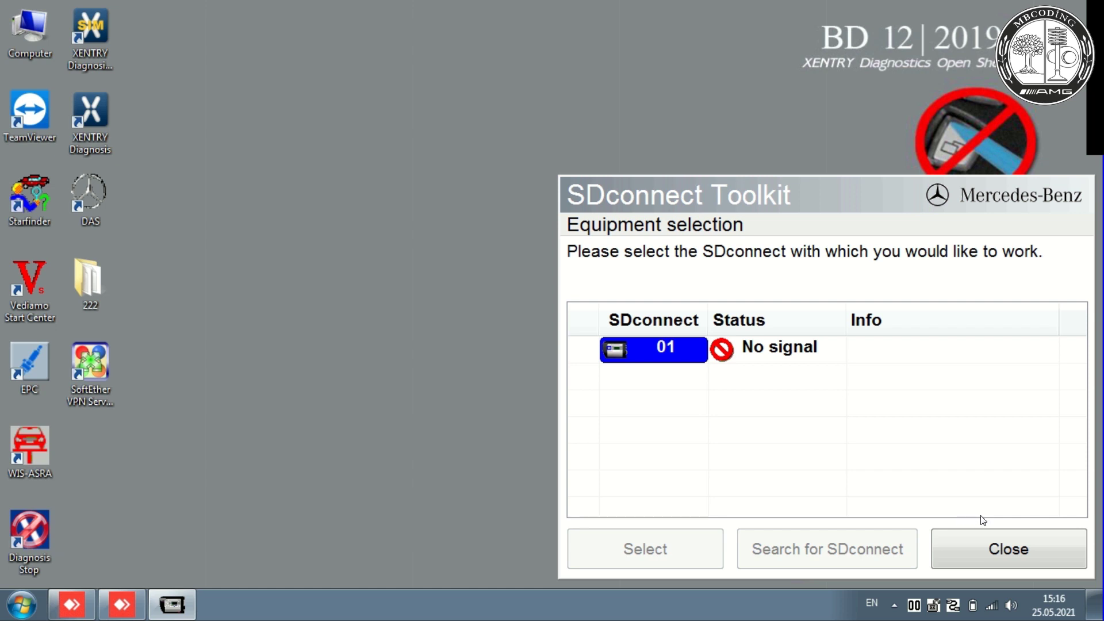
right_click(933, 608)
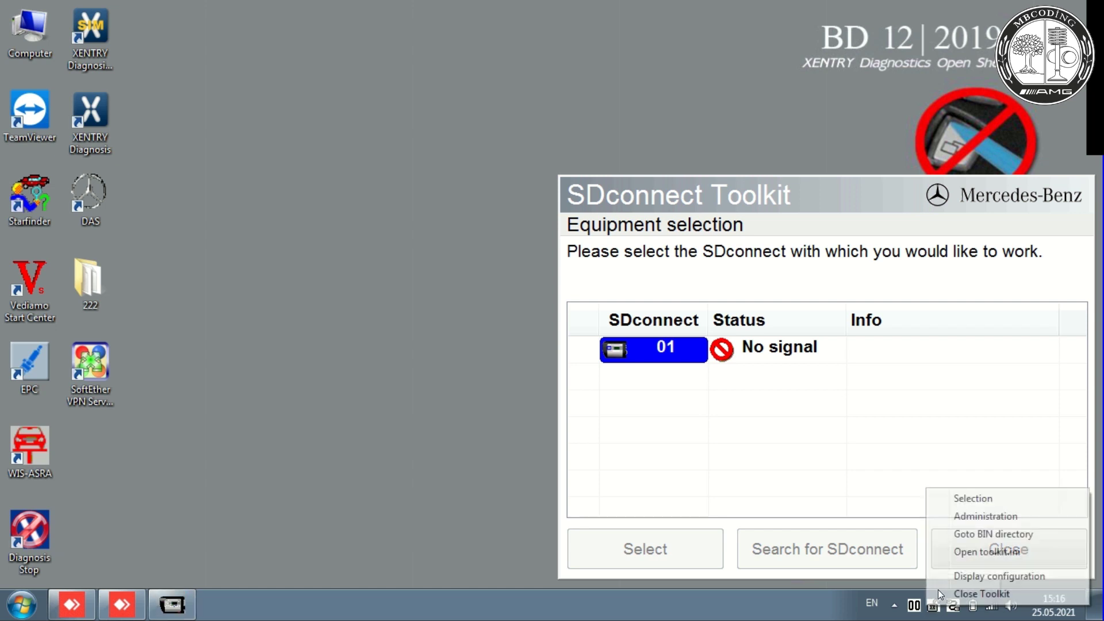
click(971, 520)
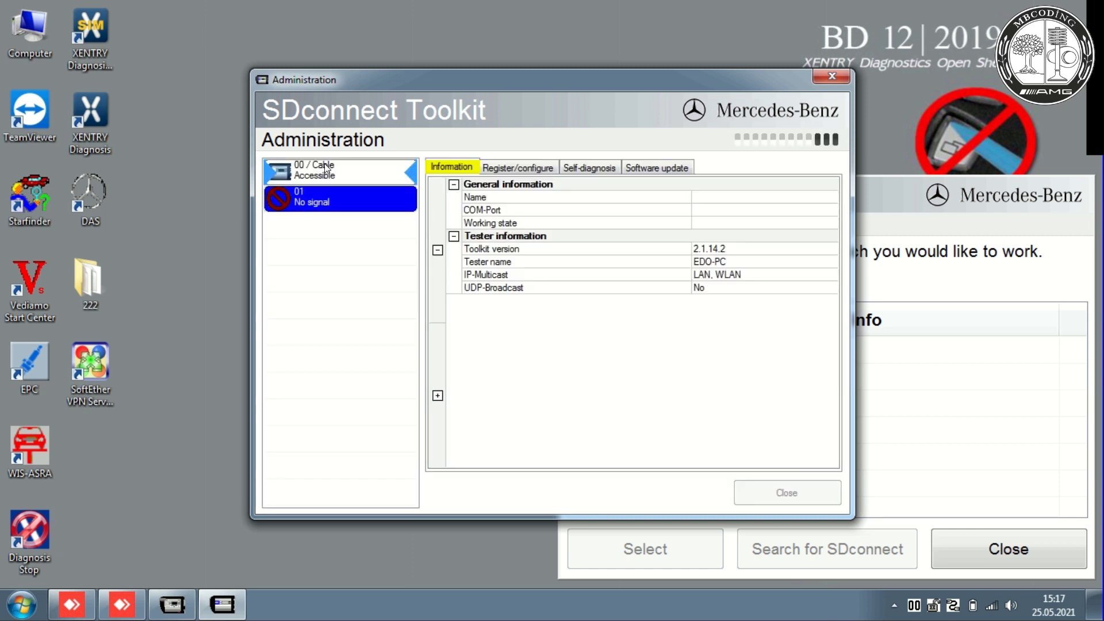
click(326, 169)
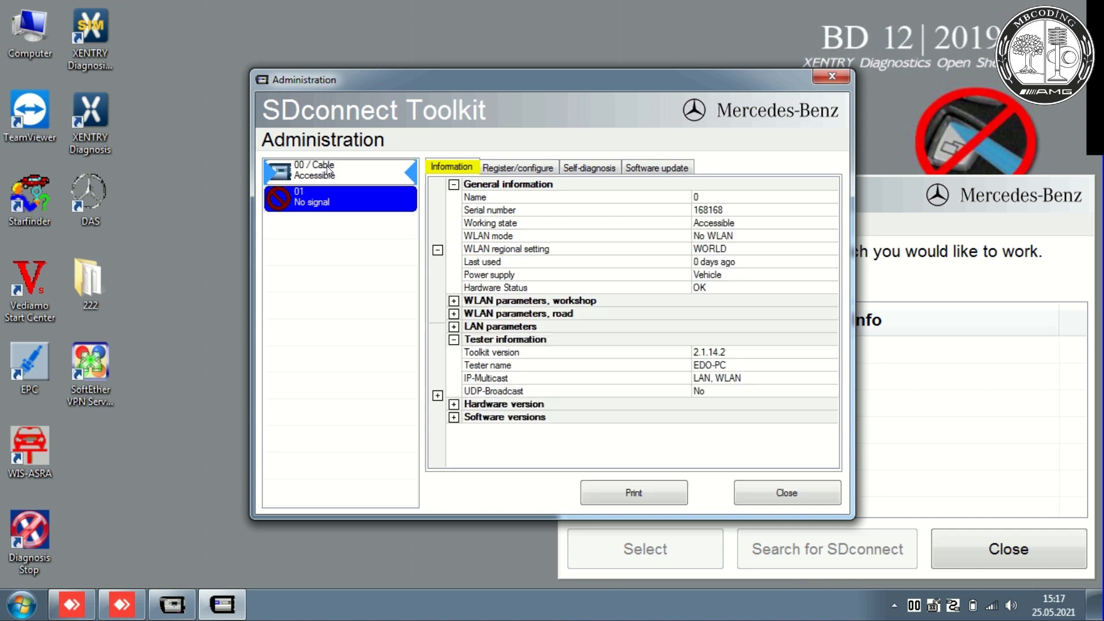
- Register the cable-connected SDconnect under the name 02, dismiss the configuration preview and close the toolkit windows
click(512, 167)
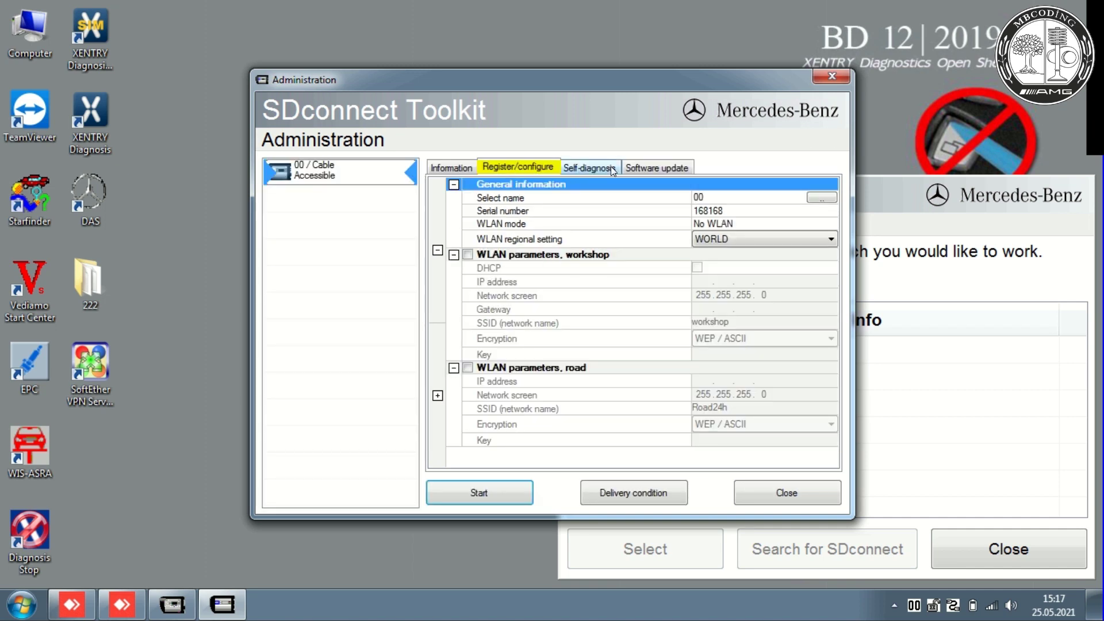
click(822, 195)
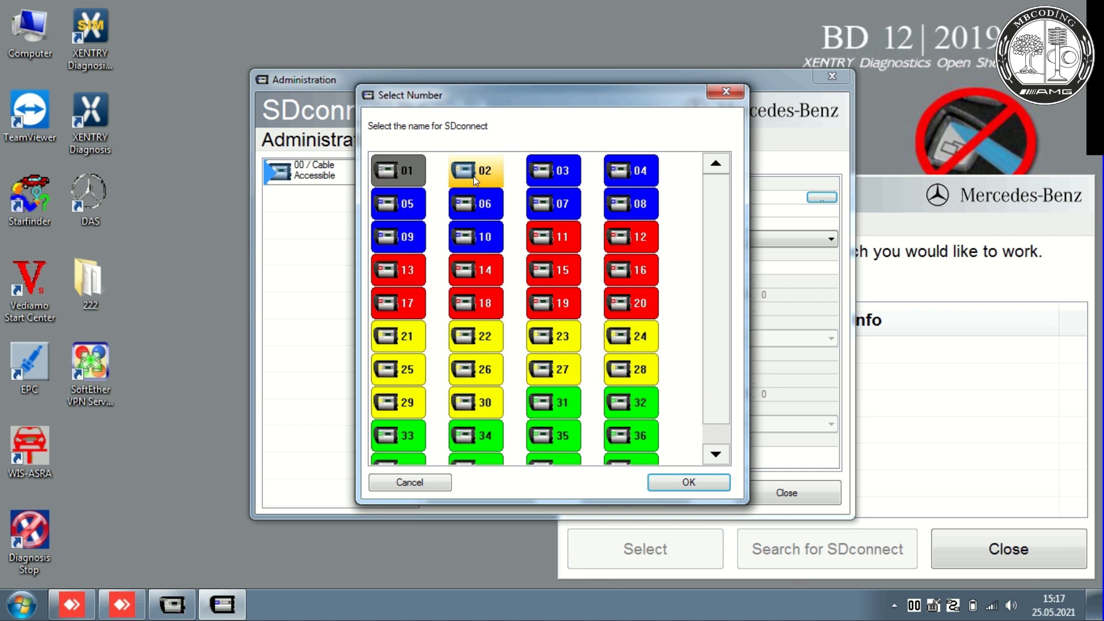
click(685, 479)
click(510, 493)
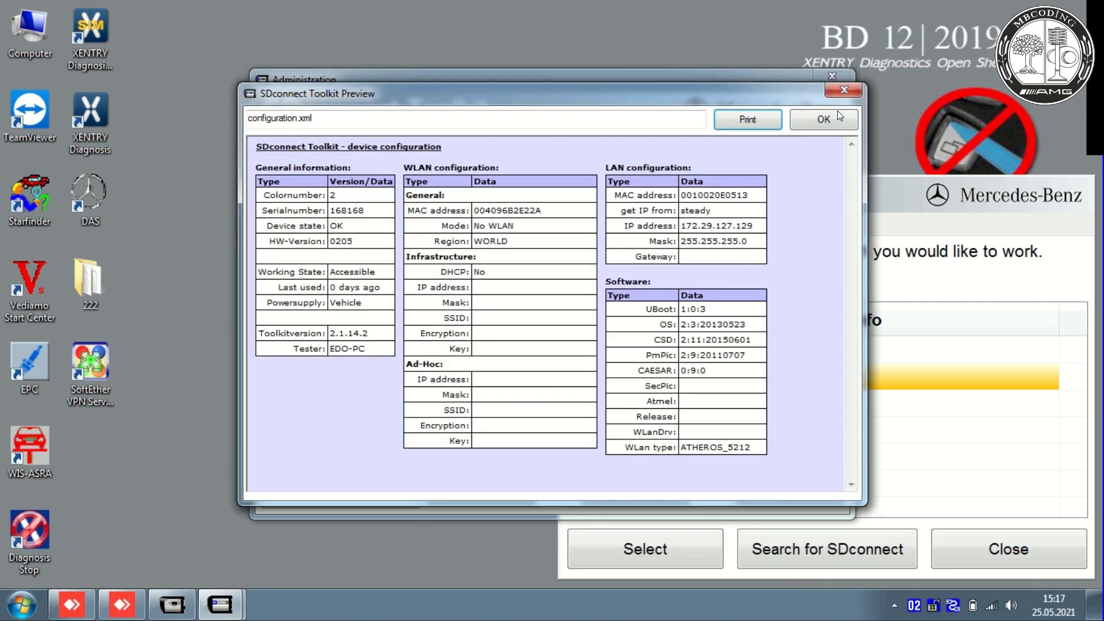
click(838, 113)
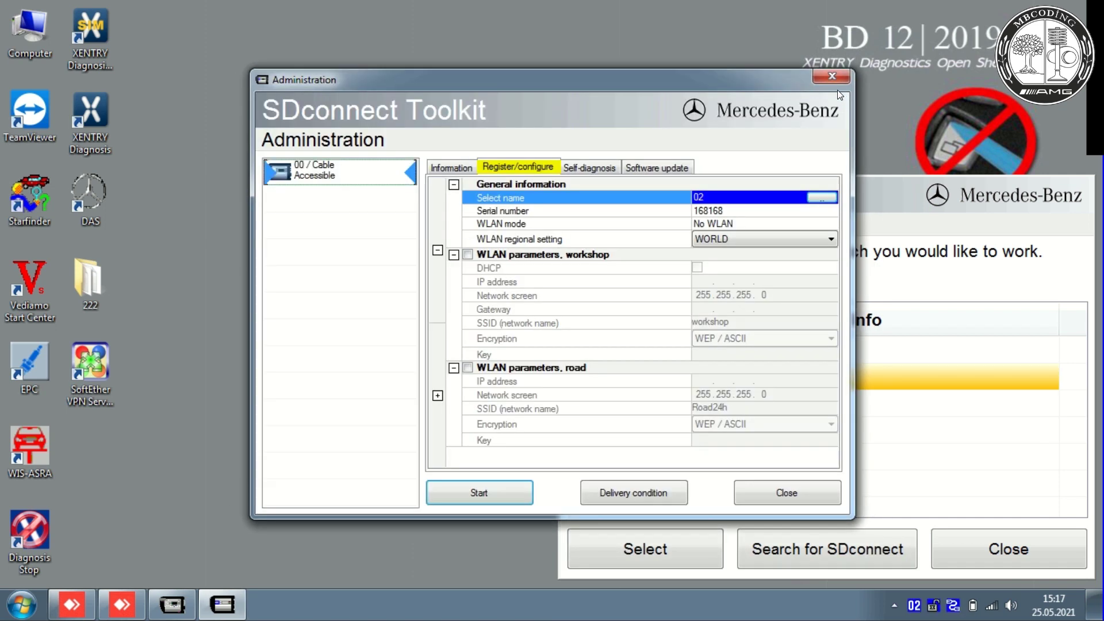
click(839, 79)
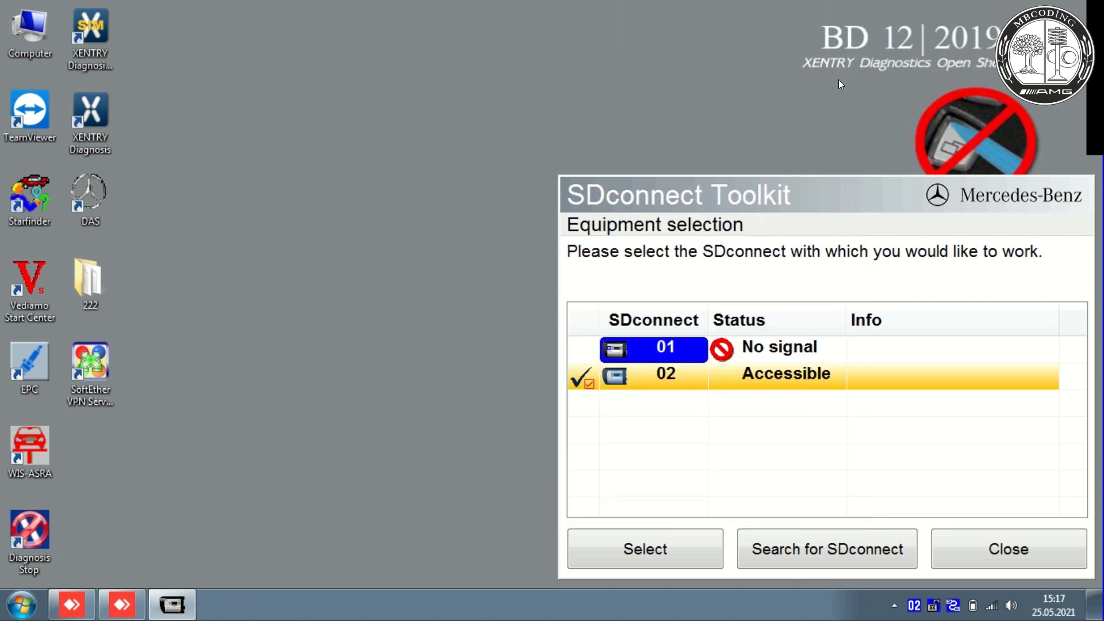
click(1016, 558)
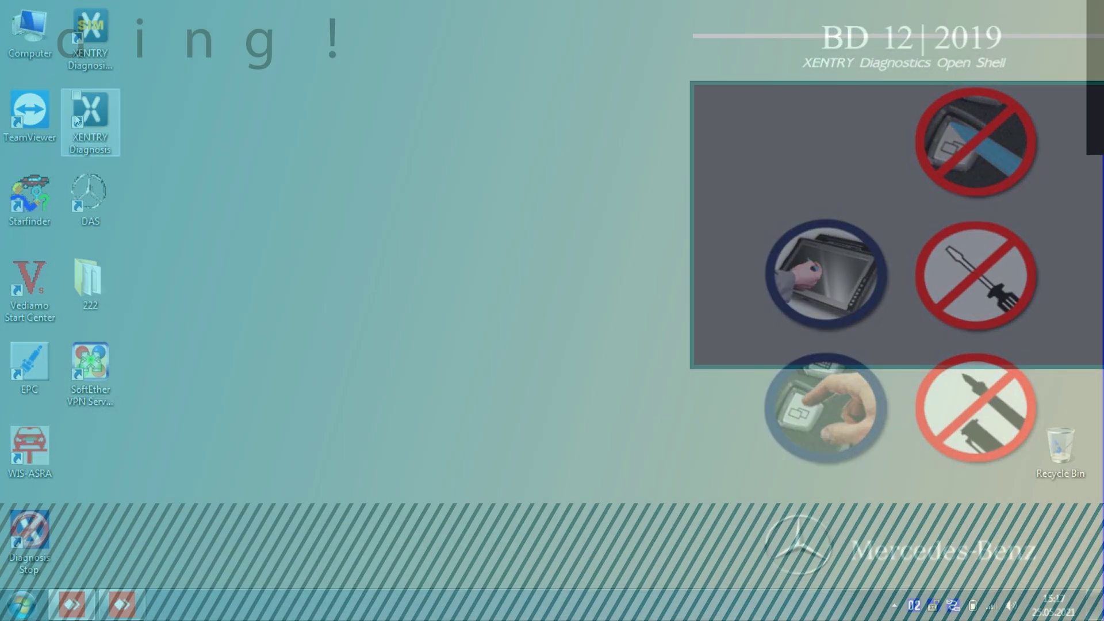